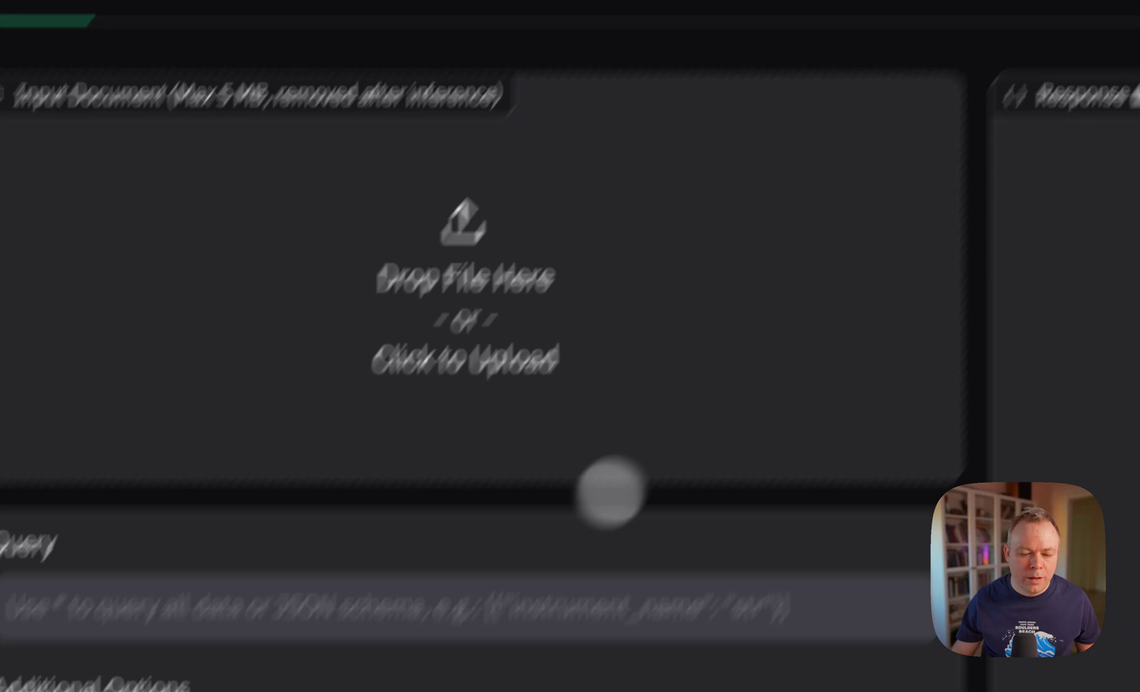
- Upload the receipt image wholefoods-20211211_005.jpg
scroll(610, 491, "down", 5)
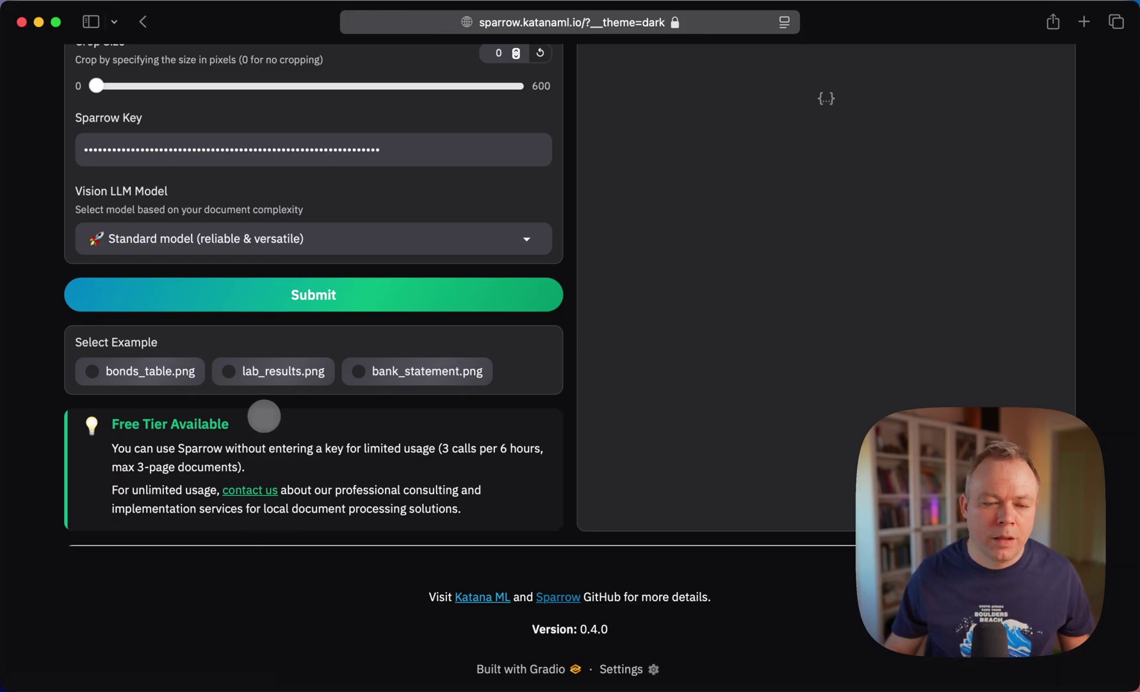
scroll(261, 416, "up", 10)
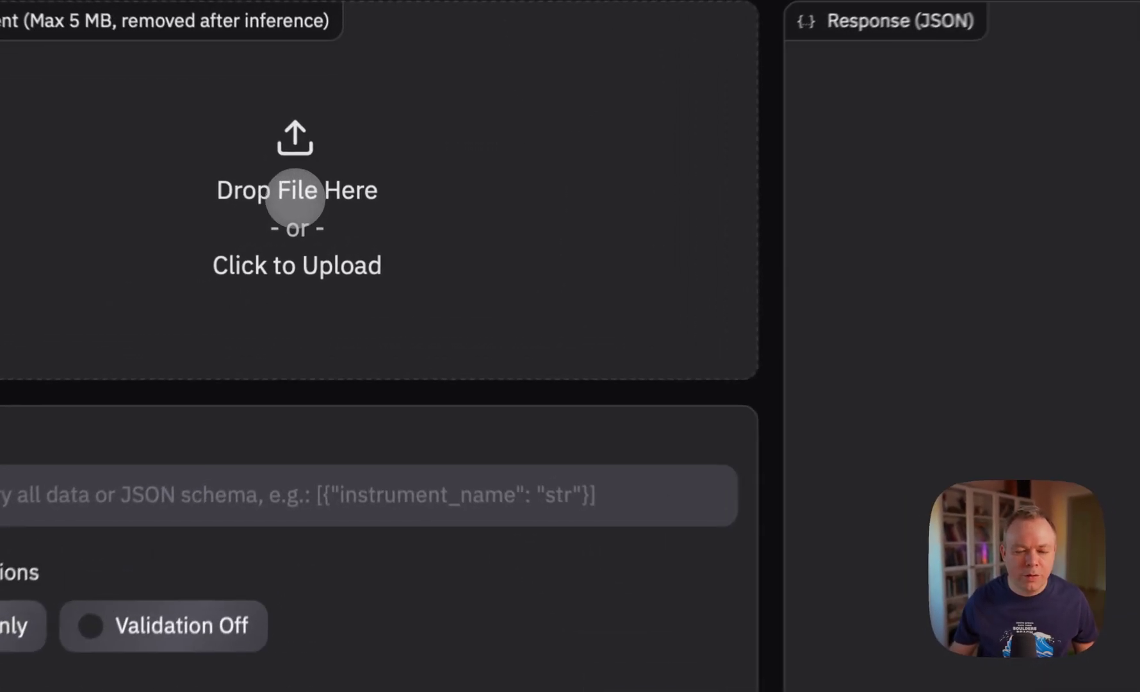
left_click(275, 214)
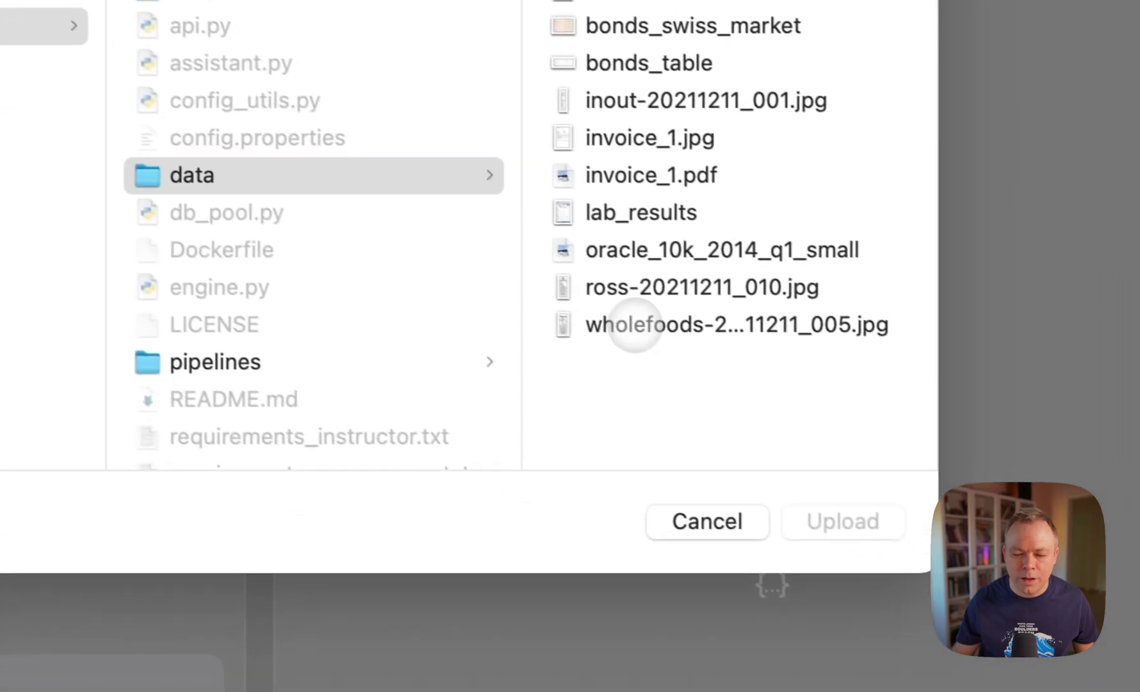
left_click(637, 324)
left_click(826, 514)
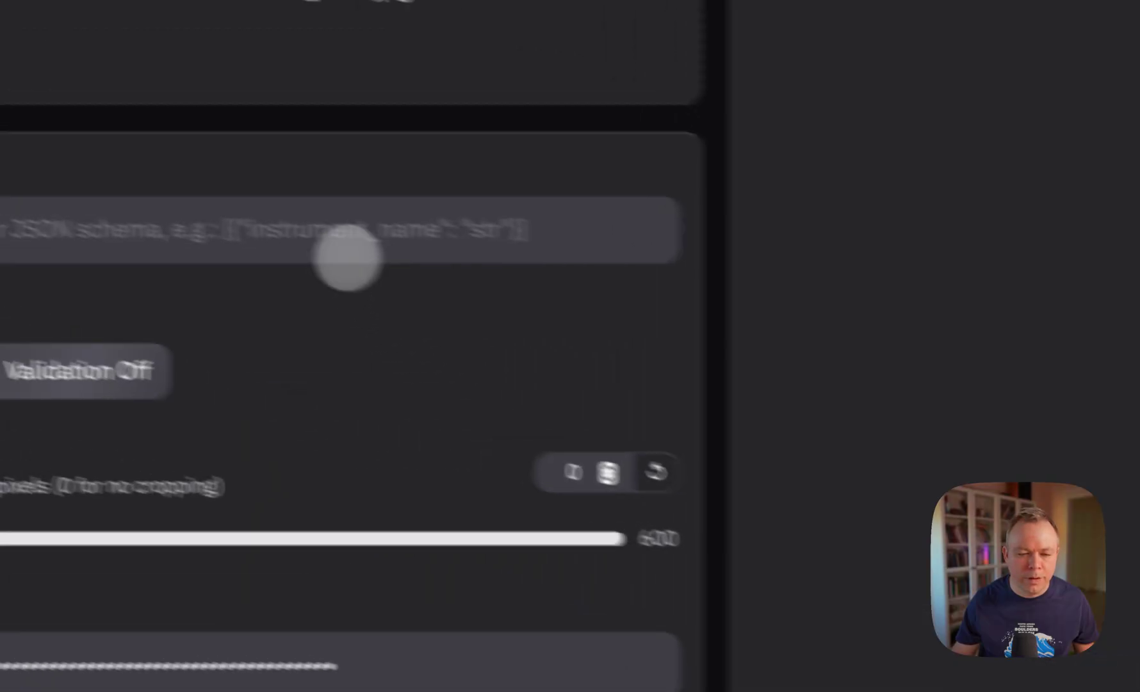
- Paste the items-description-price-and-total JSON schema into Query and submit it
scroll(343, 394, "down", 5)
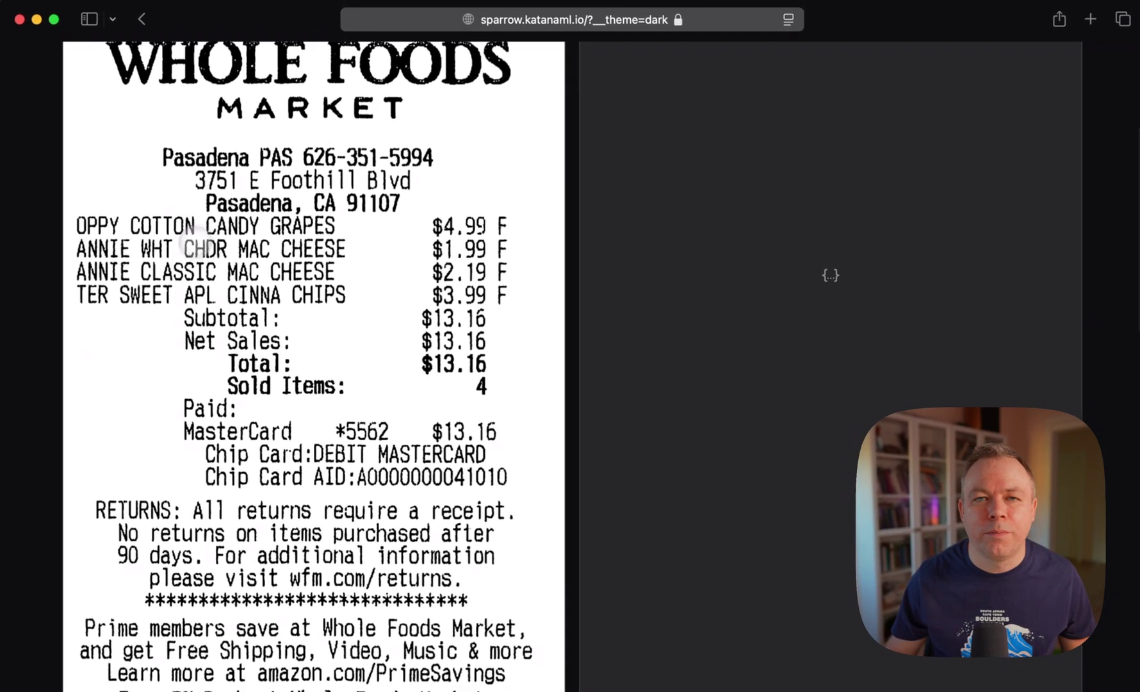
scroll(319, 522, "down", 10)
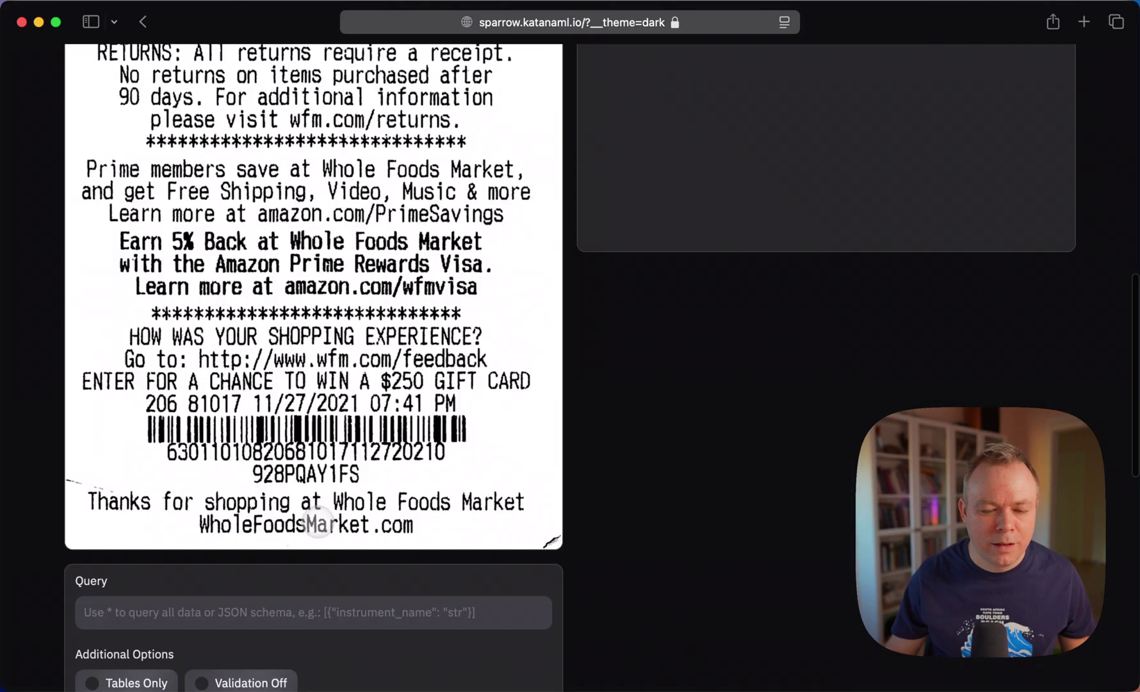
scroll(318, 522, "down", 3)
left_click(287, 461)
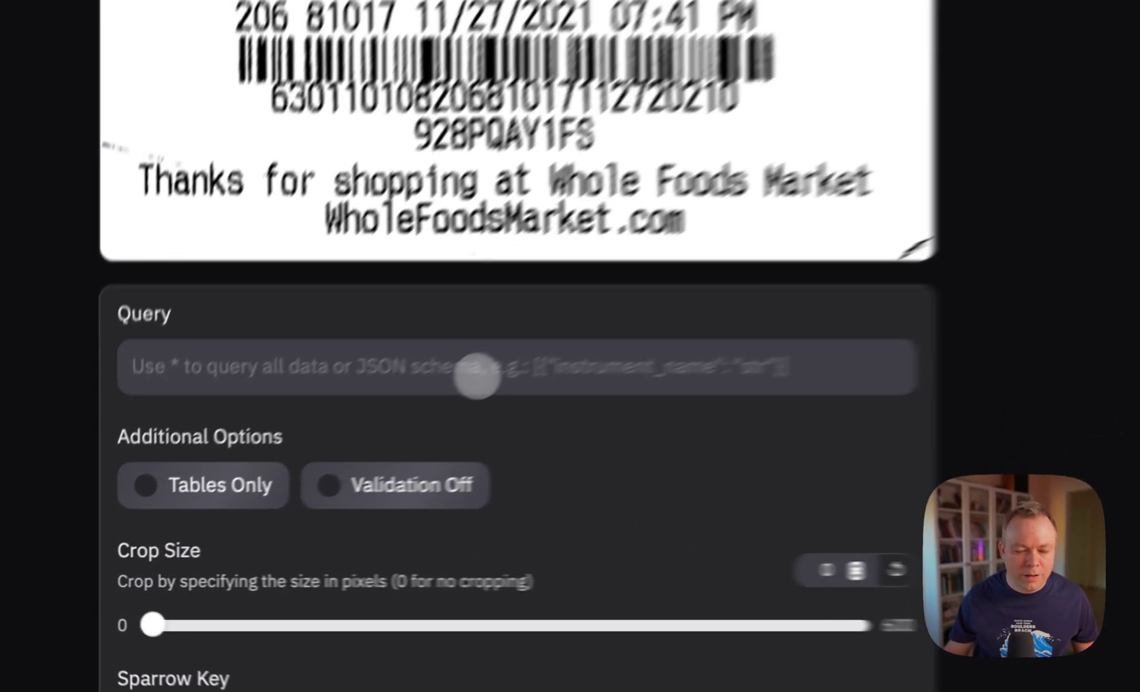
type("{\"items\": [{\"description\": \"str\", \"price\": \"float\"}], \"total\": \"float\"}")
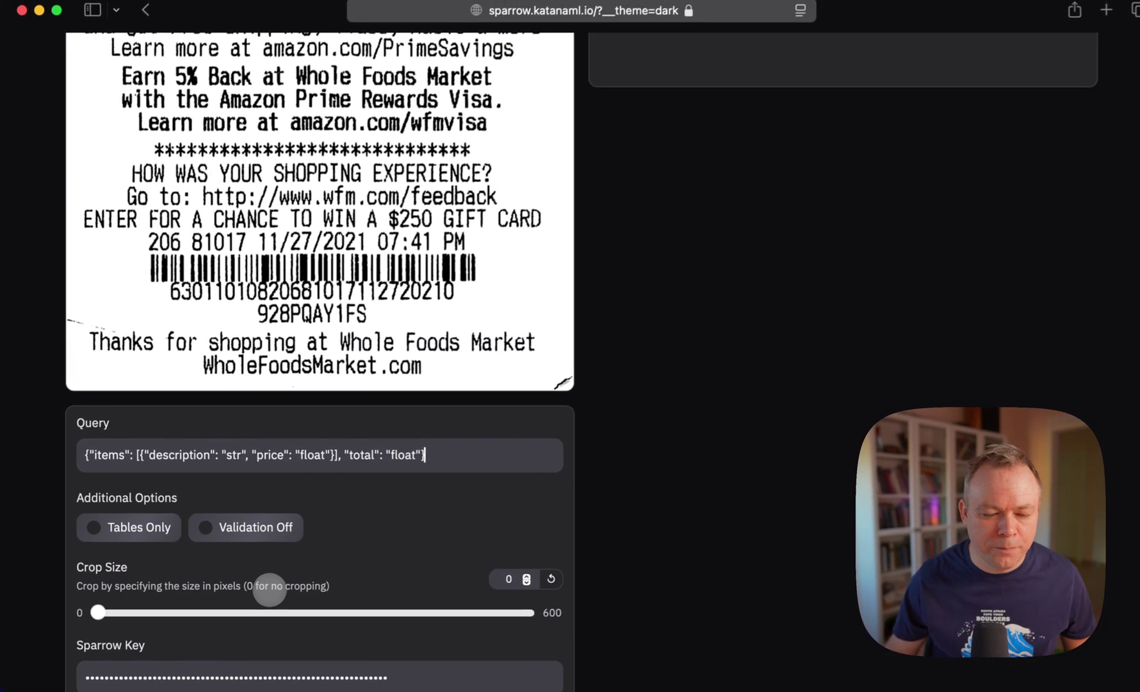
scroll(310, 503, "down", 5)
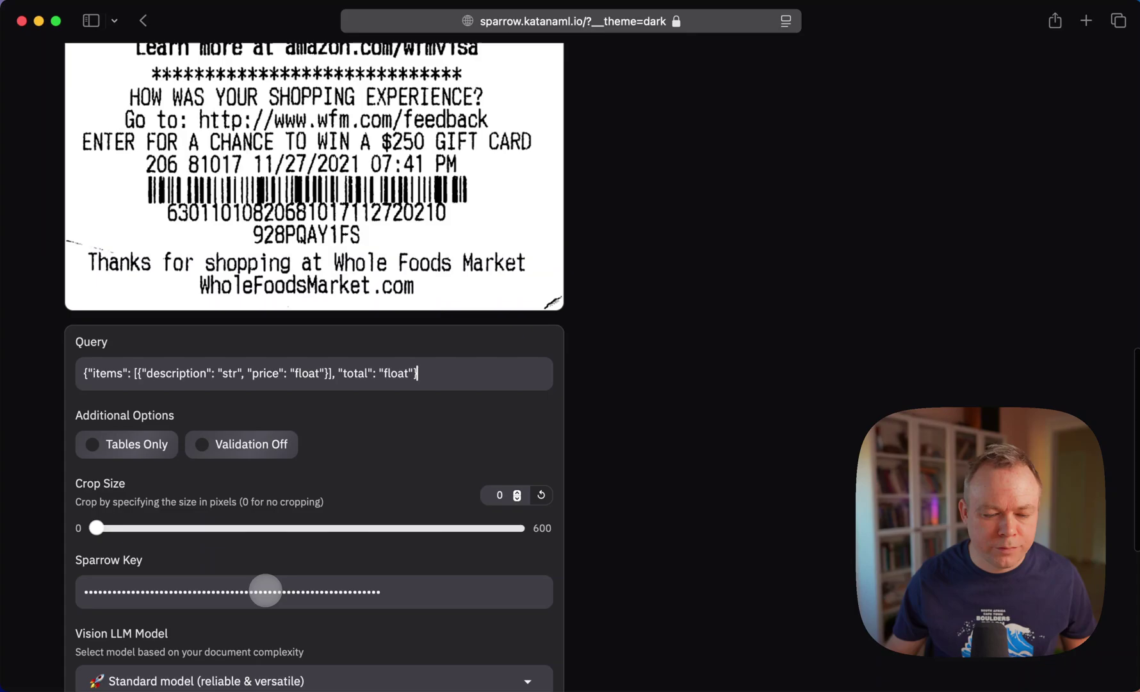
left_click(269, 657)
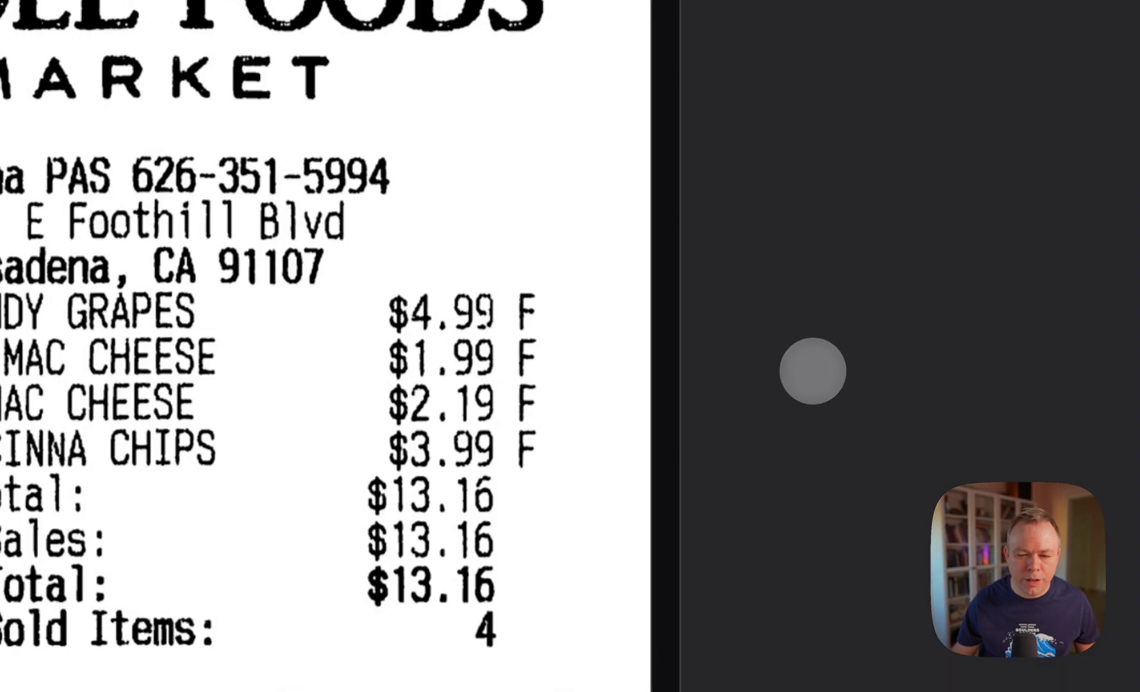
- Review the JSON response: four items with prices, total 13.16, valid true
scroll(812, 372, "down", 5)
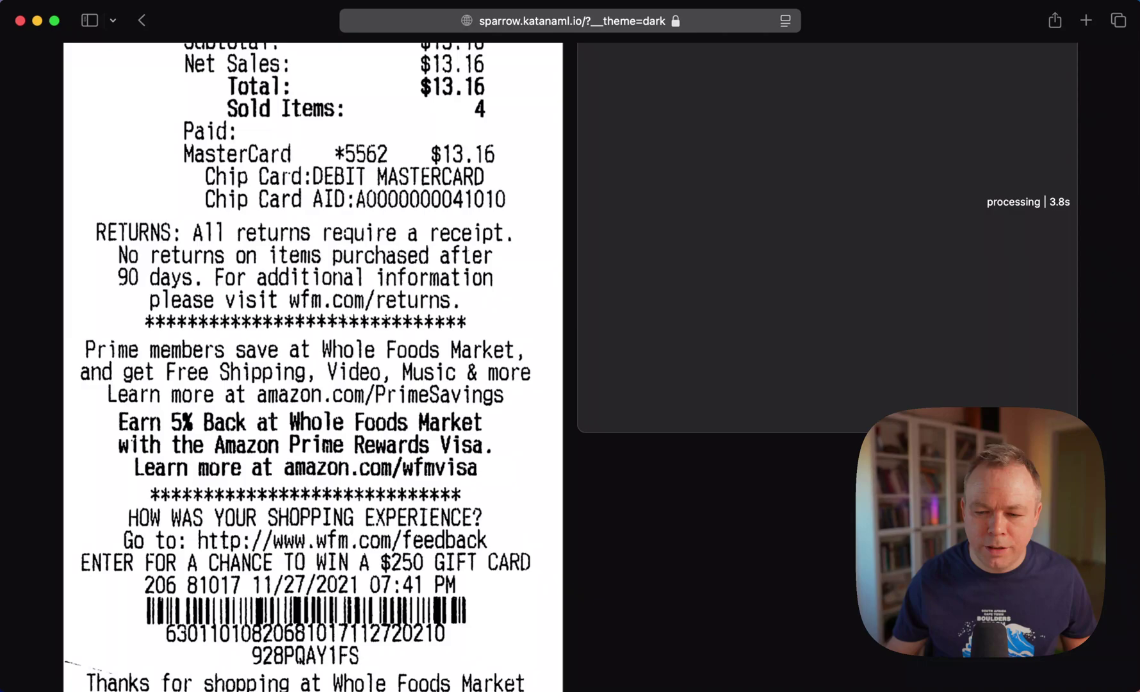
scroll(641, 404, "down", 3)
scroll(535, 459, "down", 4)
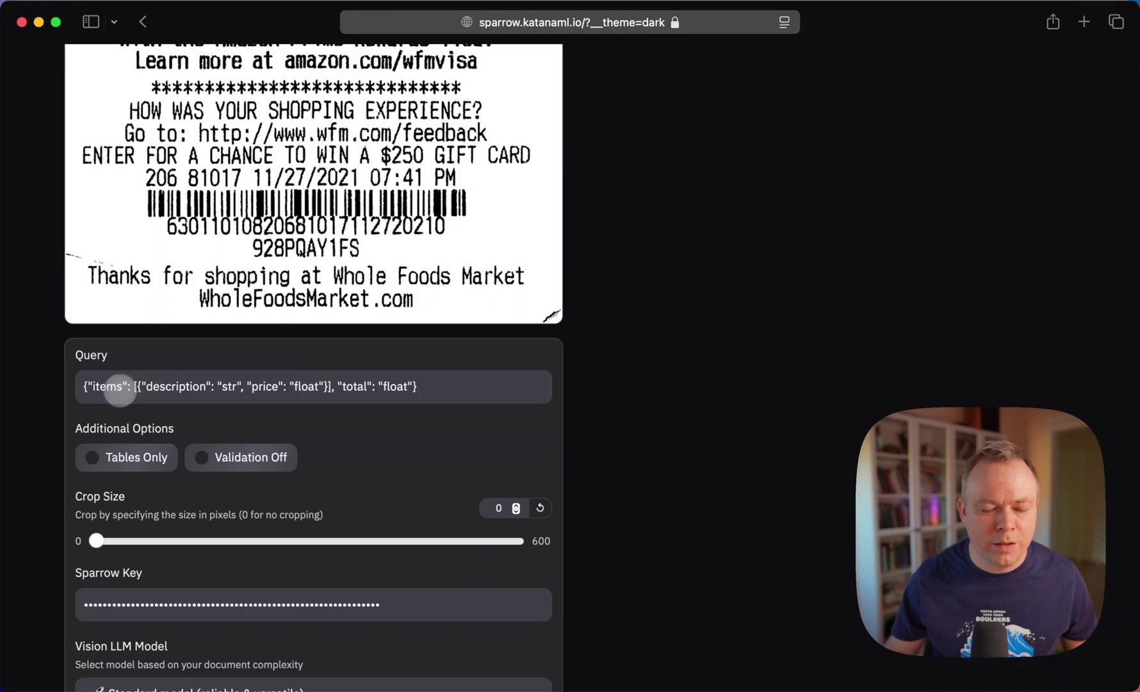
scroll(162, 338, "up", 10)
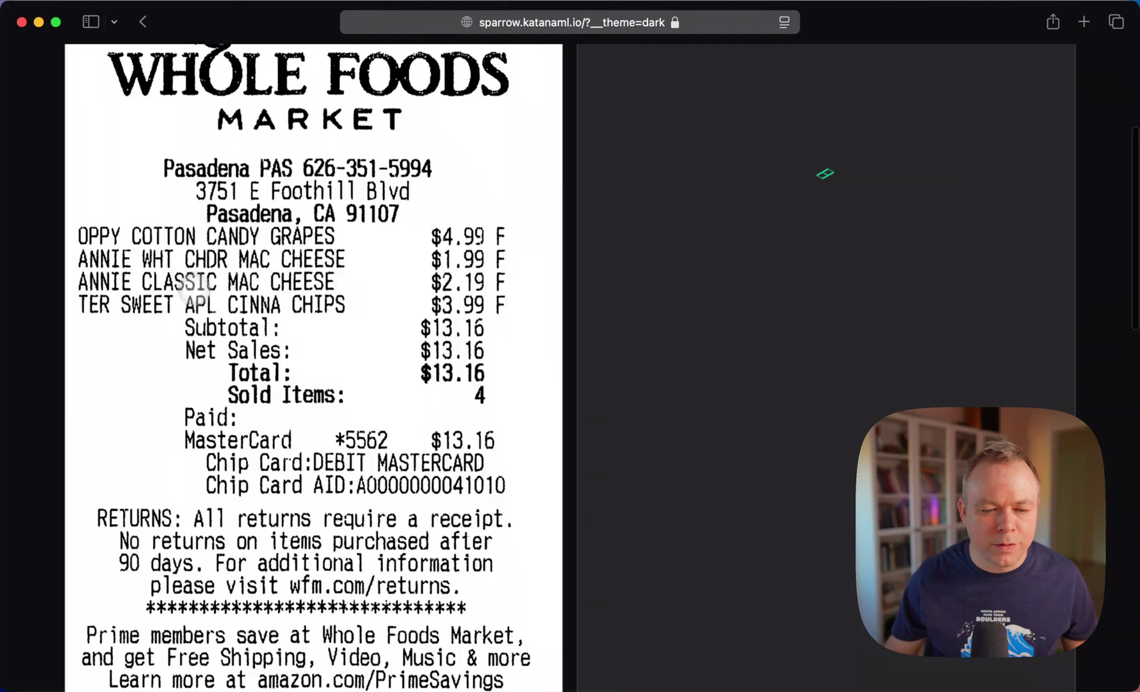
scroll(211, 384, "down", 8)
scroll(208, 384, "down", 3)
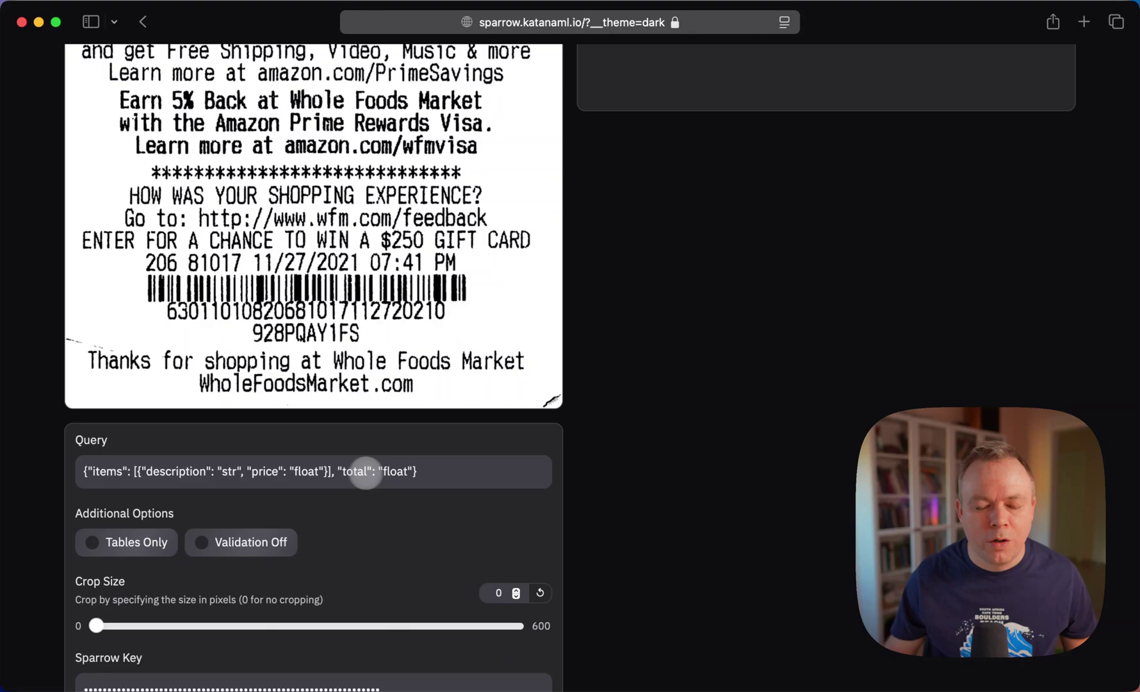
scroll(372, 474, "up", 10)
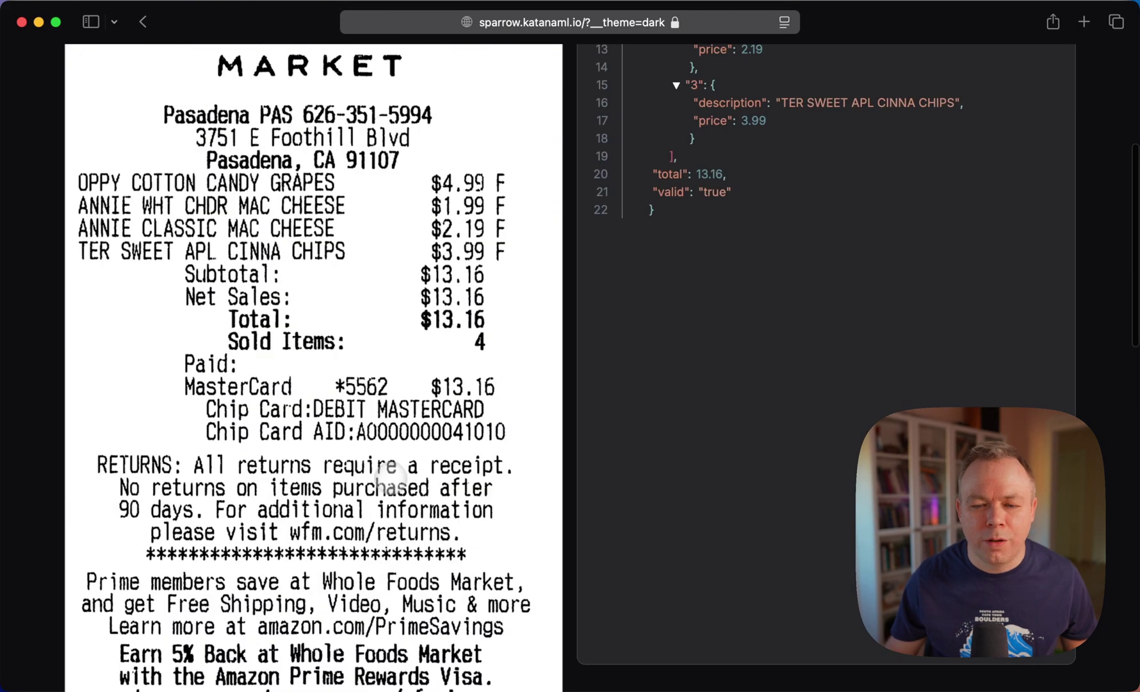
scroll(389, 477, "down", 10)
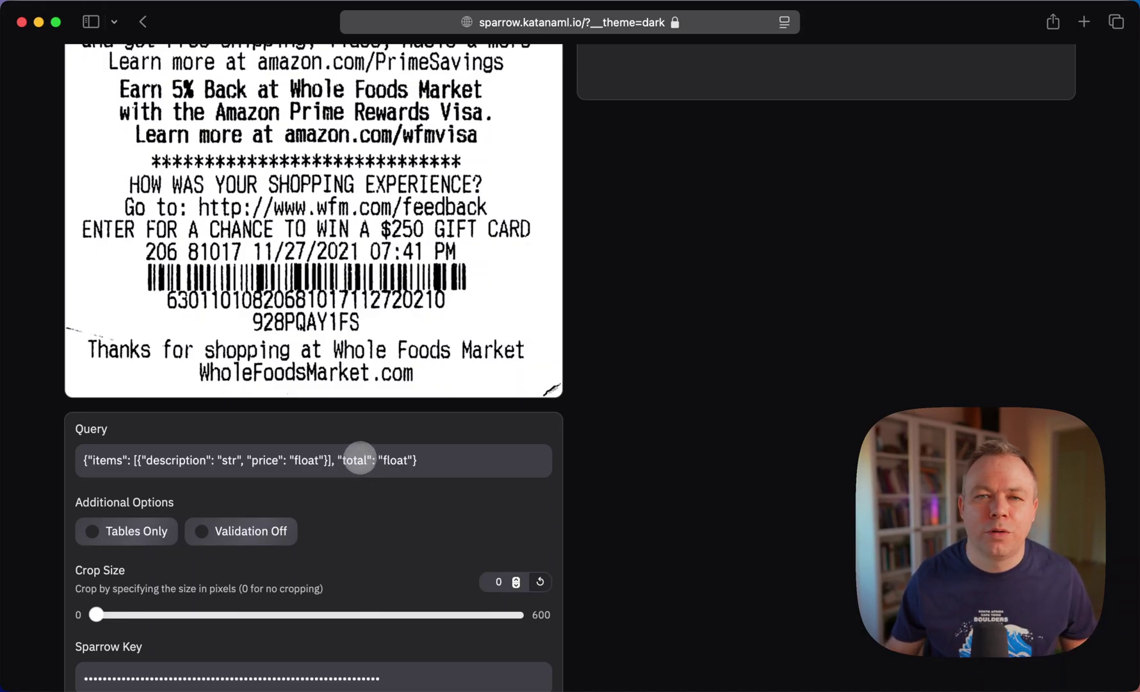
scroll(344, 477, "up", 12)
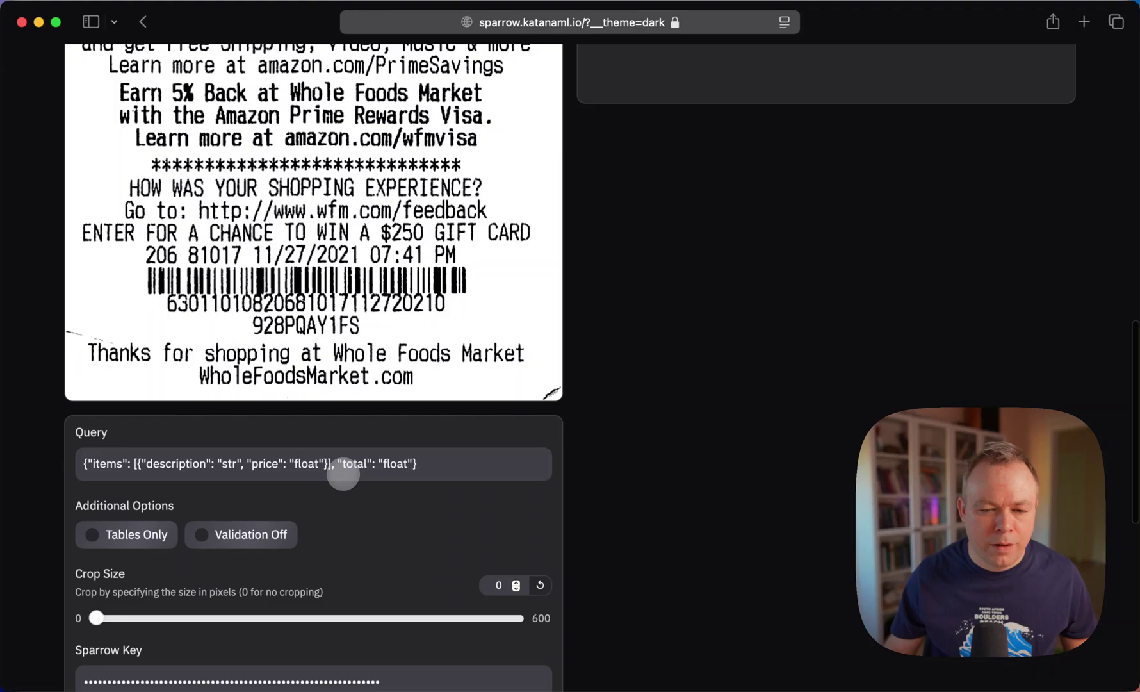
scroll(344, 475, "up", 2)
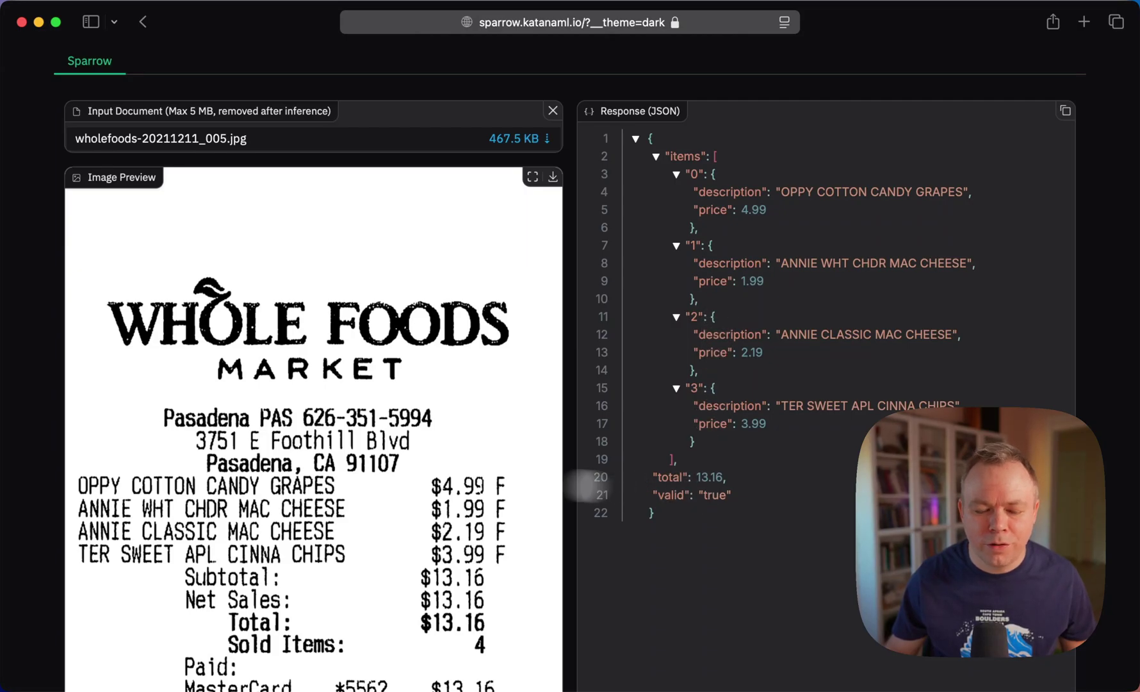
scroll(447, 469, "down", 5)
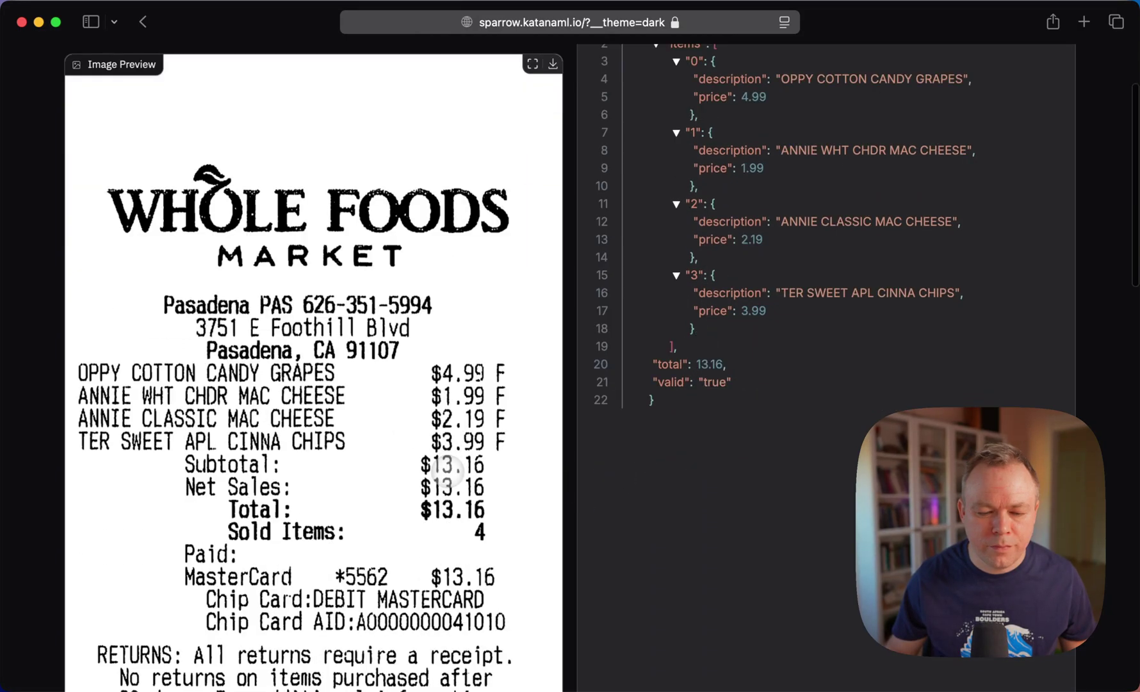
scroll(447, 469, "down", 9)
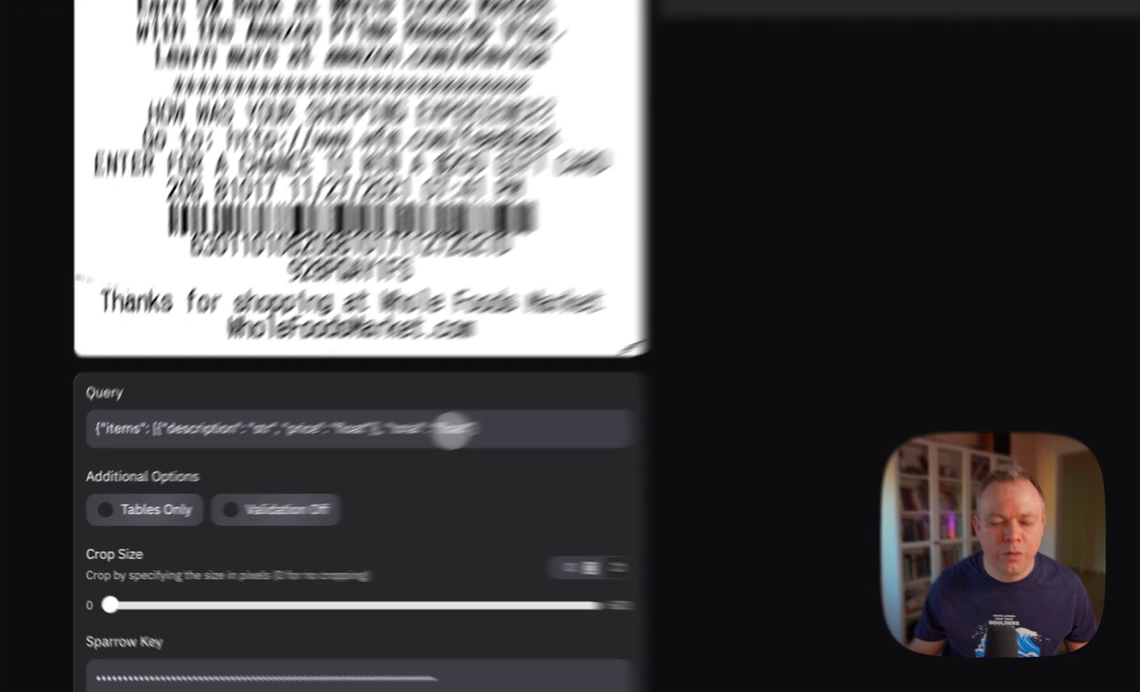
- Replace the old query with the schema {"items": [{"description": "str", "price": "float"}], "total": "float"}
left_click_drag(416, 442, 99, 443)
key("super+c")
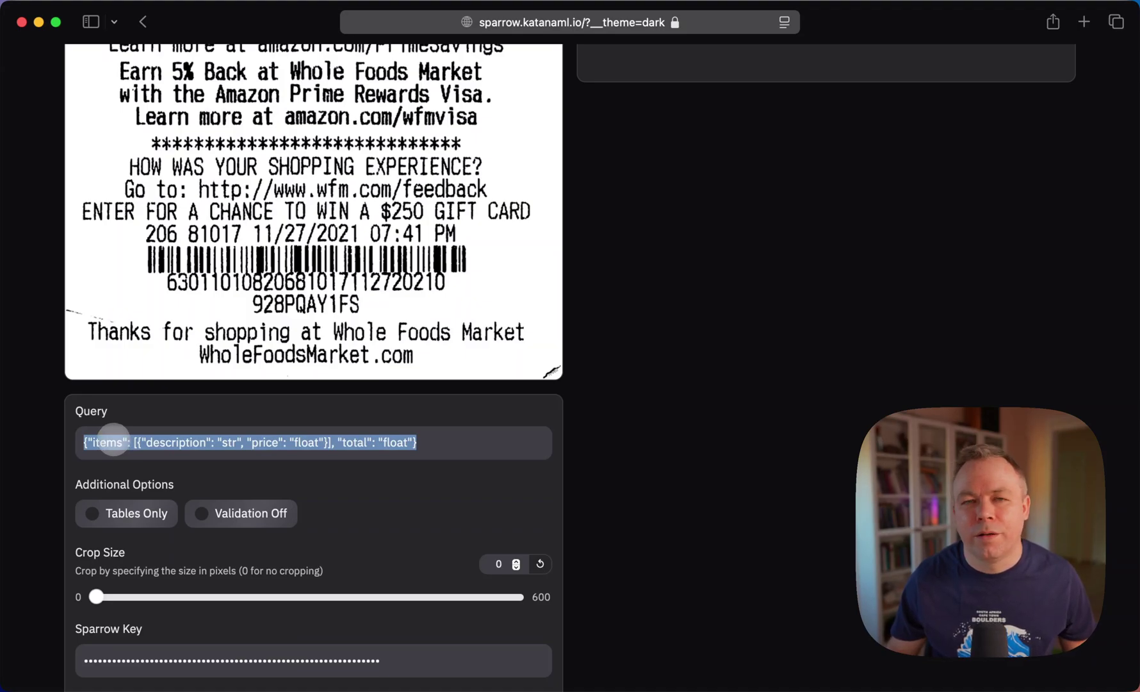
scroll(163, 562, "down", 1)
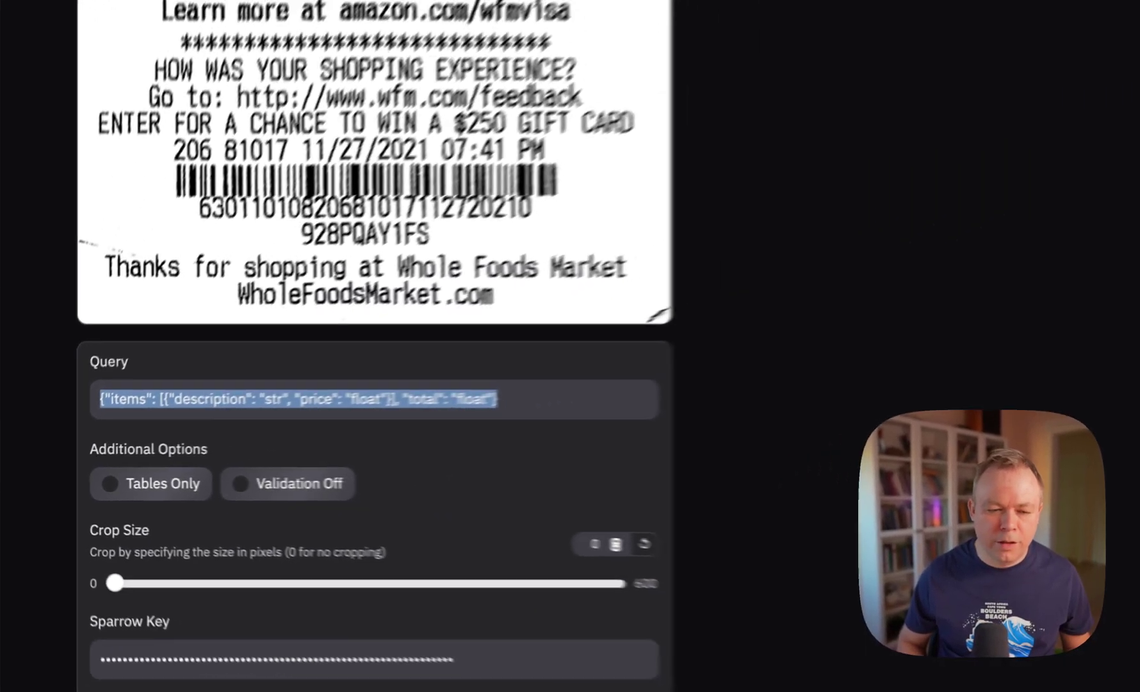
key("BackSpace")
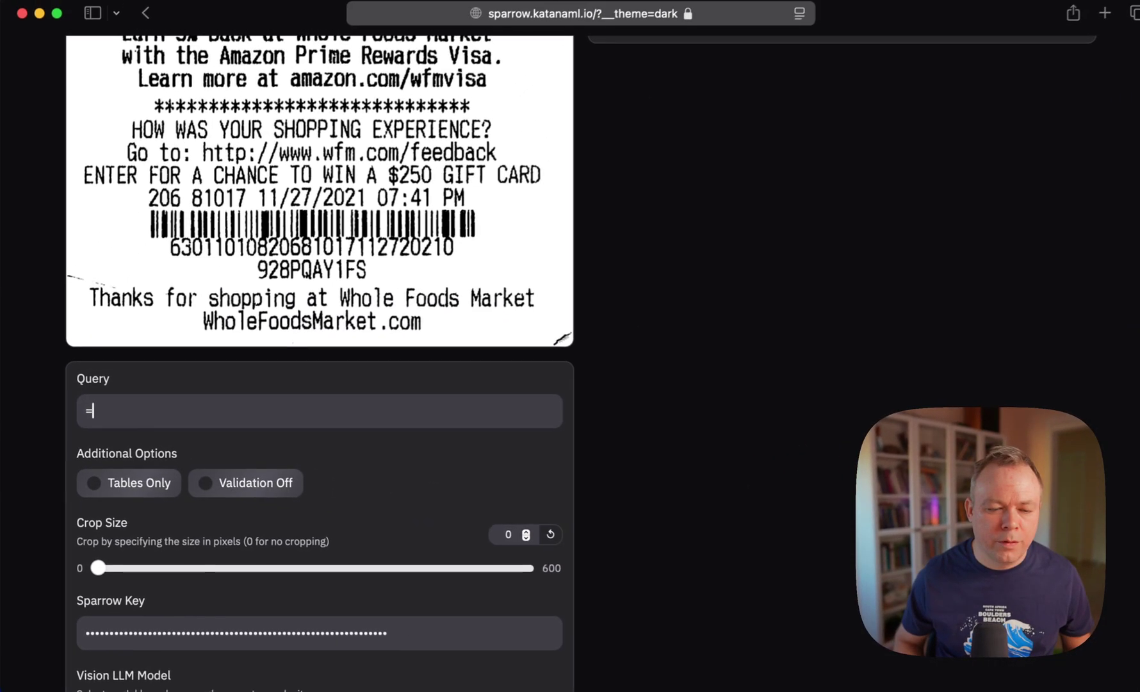
type("*")
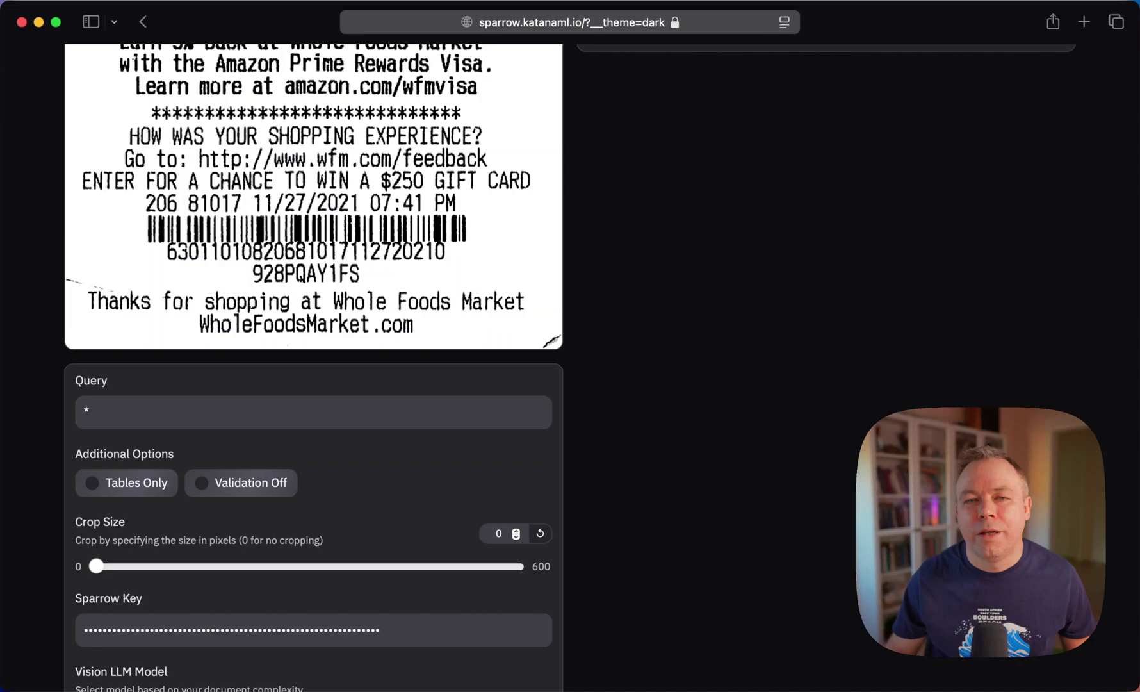
key("BackSpace")
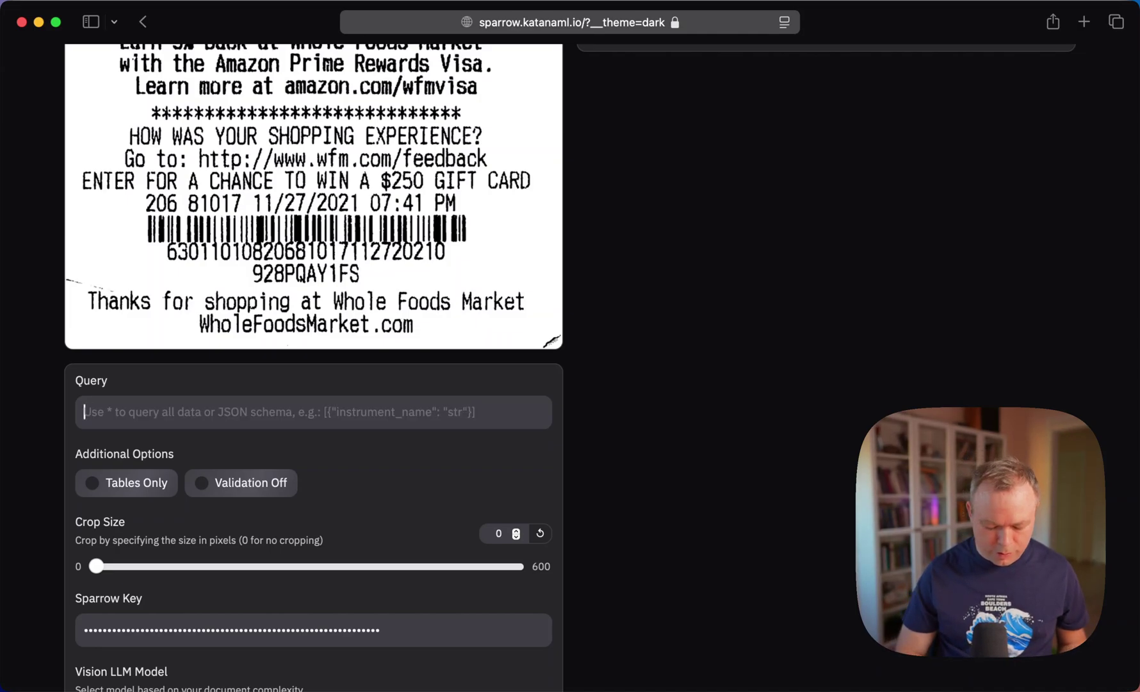
key("super+v")
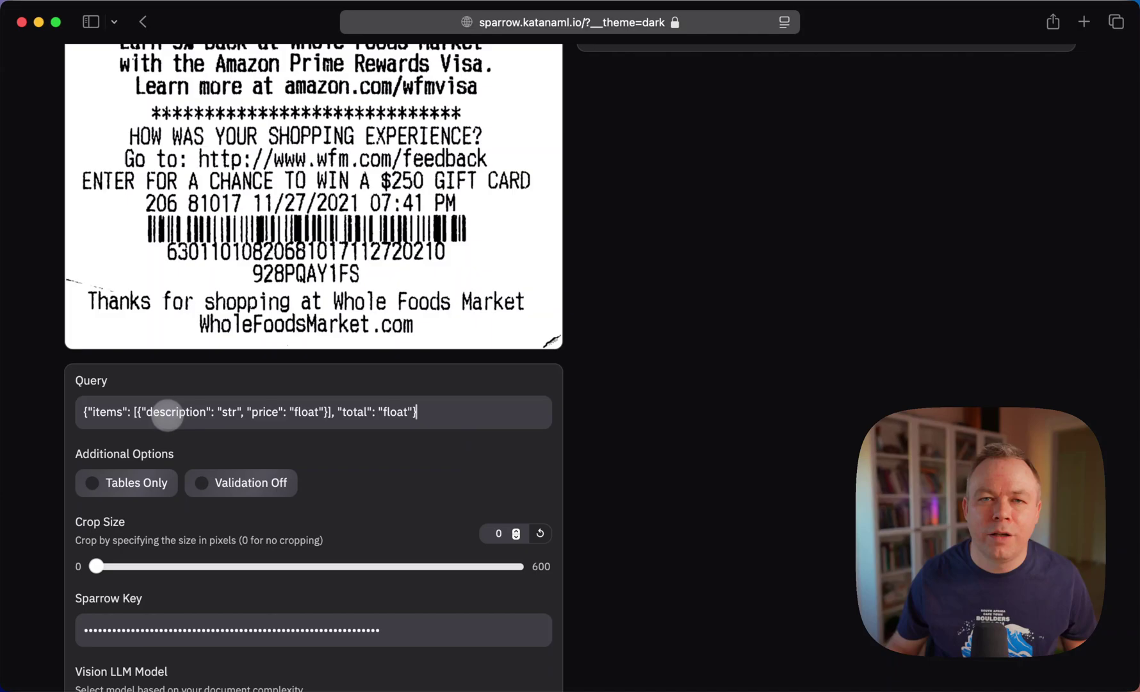
scroll(461, 461, "down", 5)
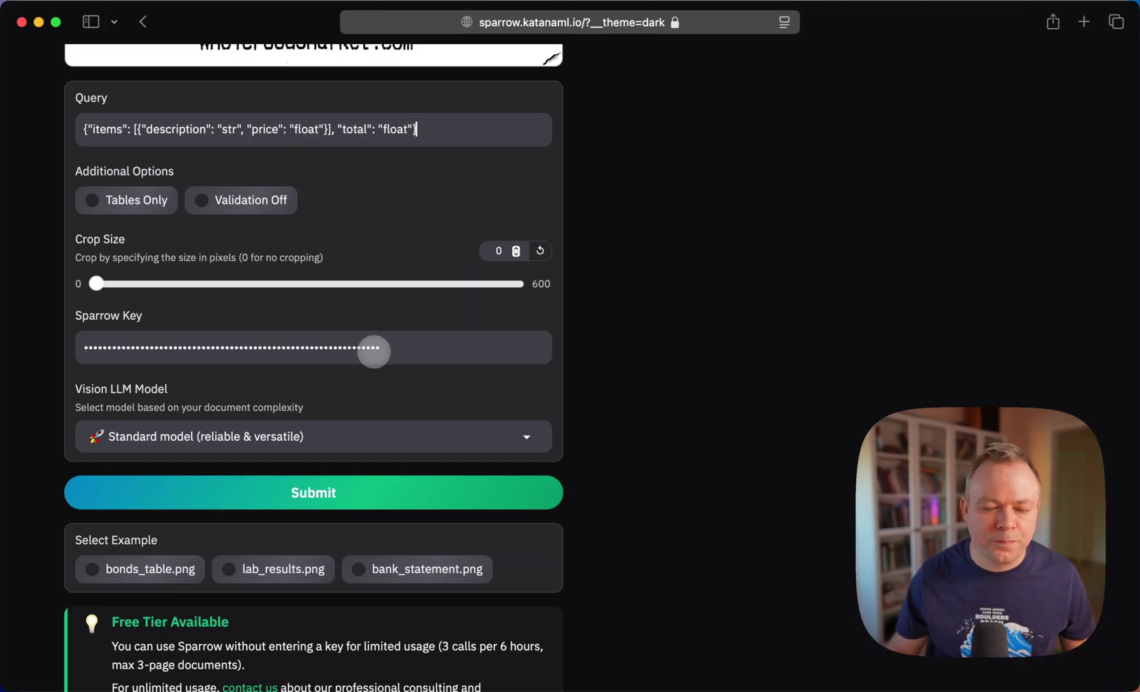
scroll(374, 349, "down", 2)
scroll(373, 353, "down", 1)
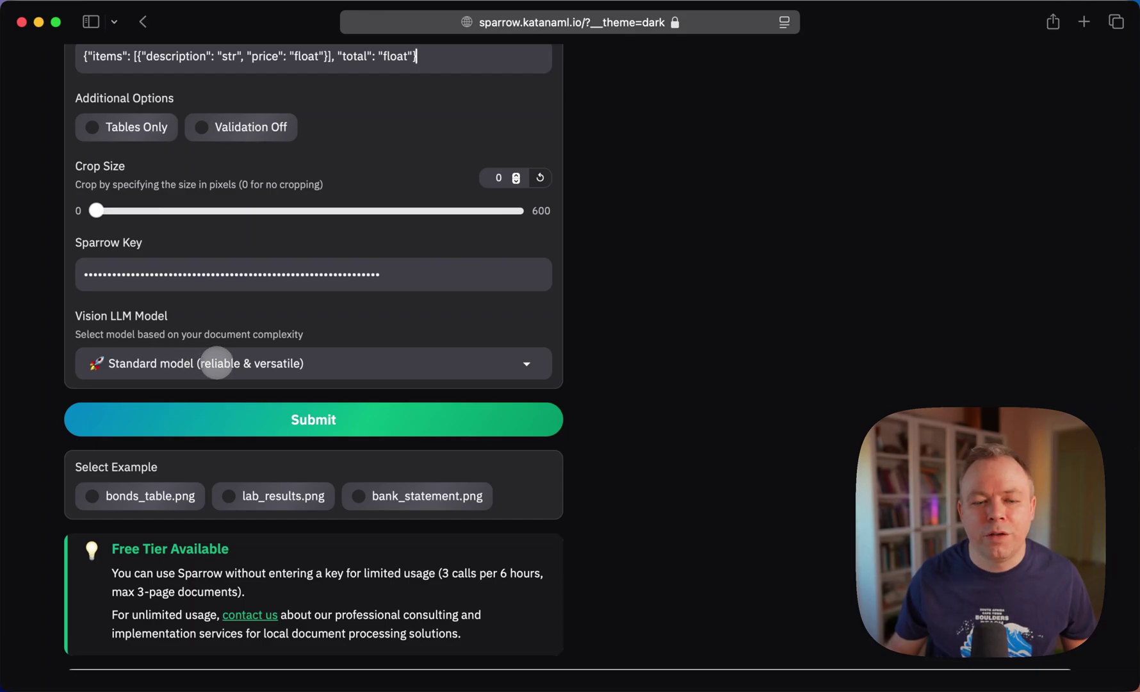
left_click(217, 362)
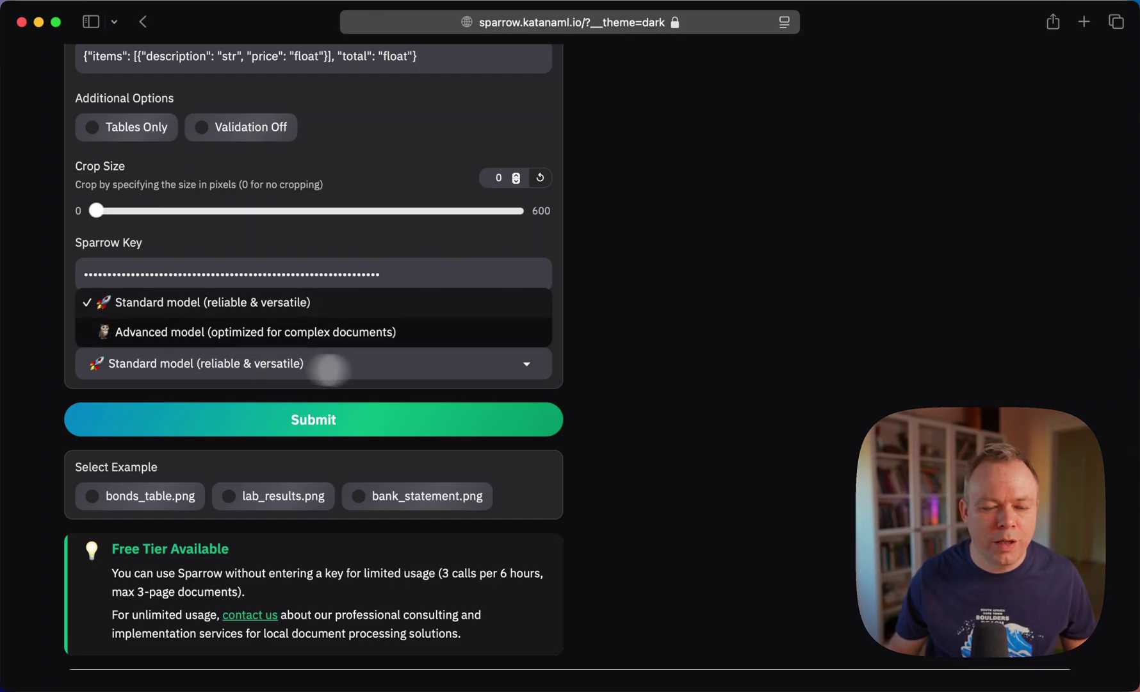
left_click(666, 388)
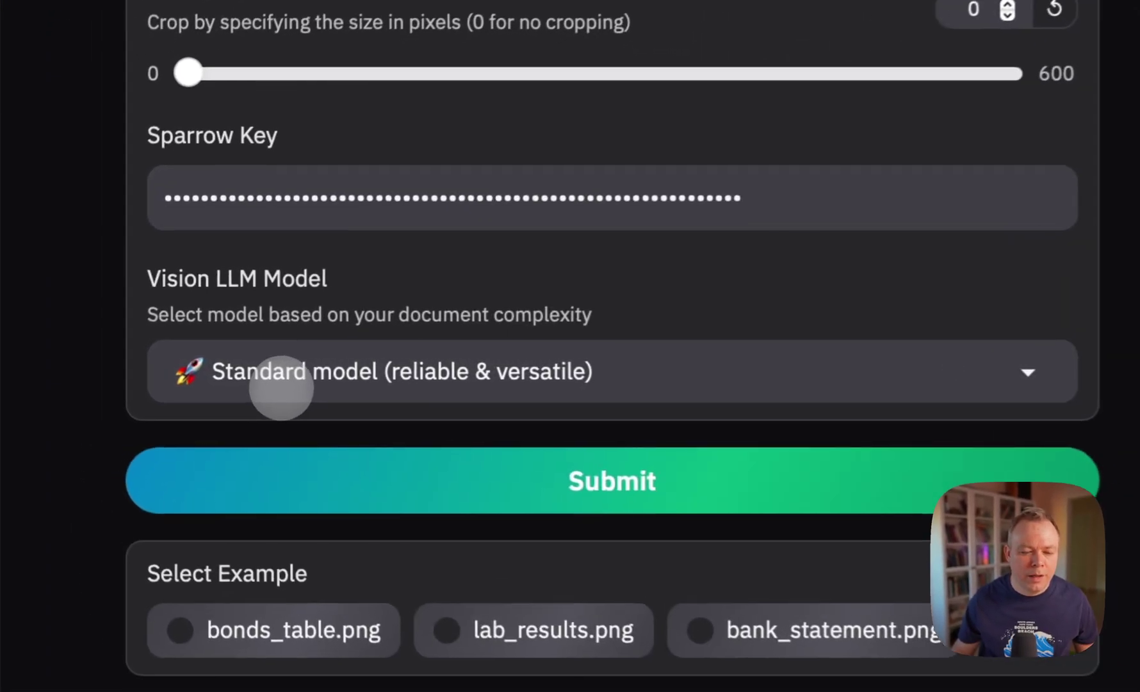
left_click(149, 368)
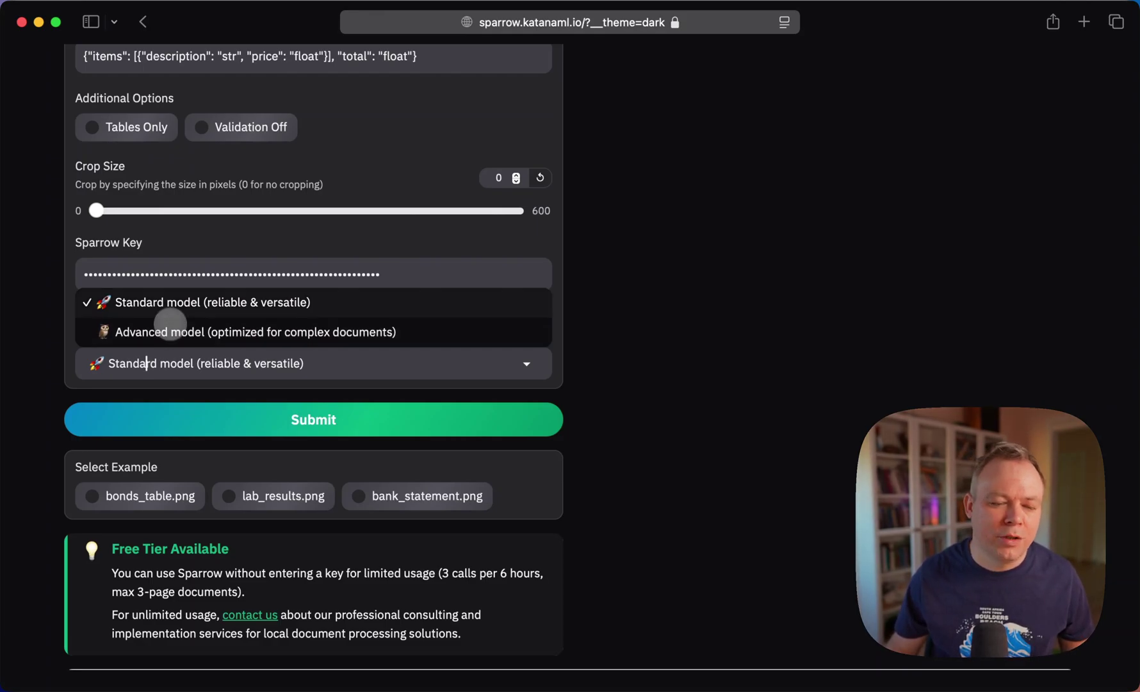
left_click(168, 302)
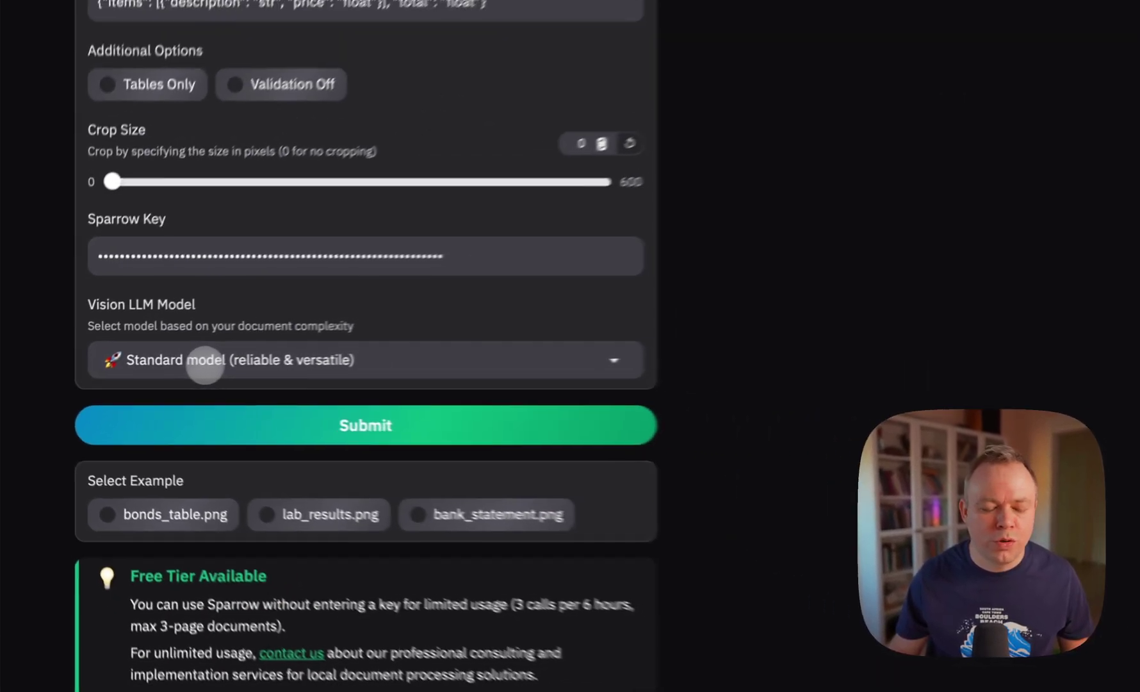
- Load the bonds_table.png sample and review its extracted JSON
scroll(190, 411, "down", 3)
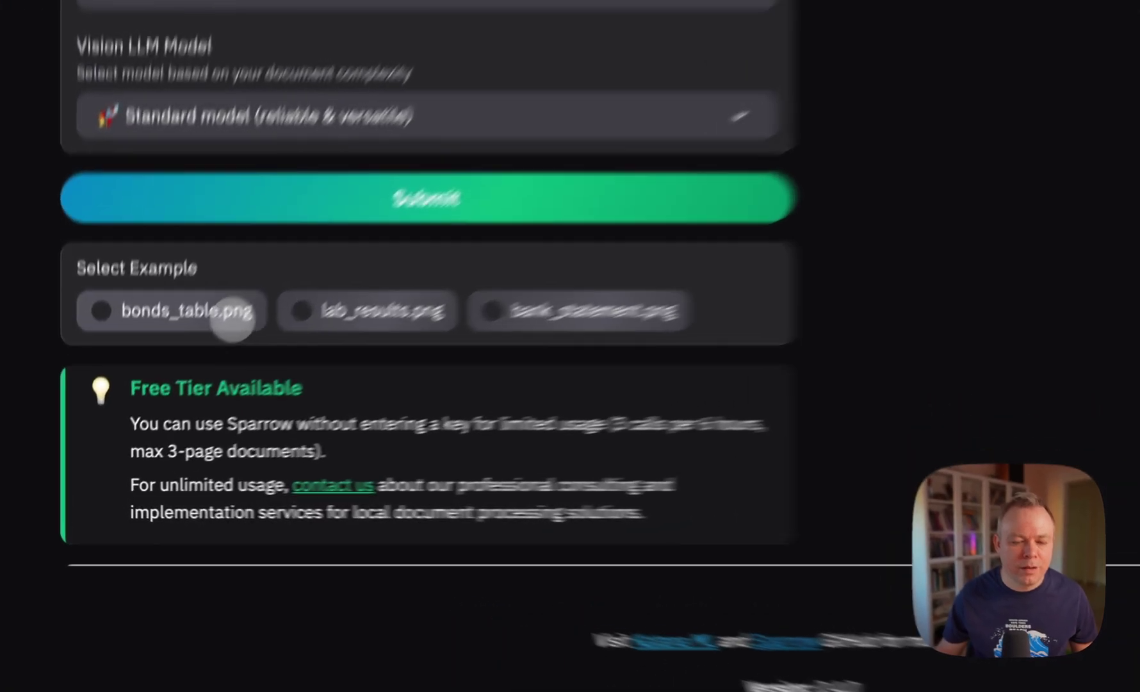
left_click(182, 381)
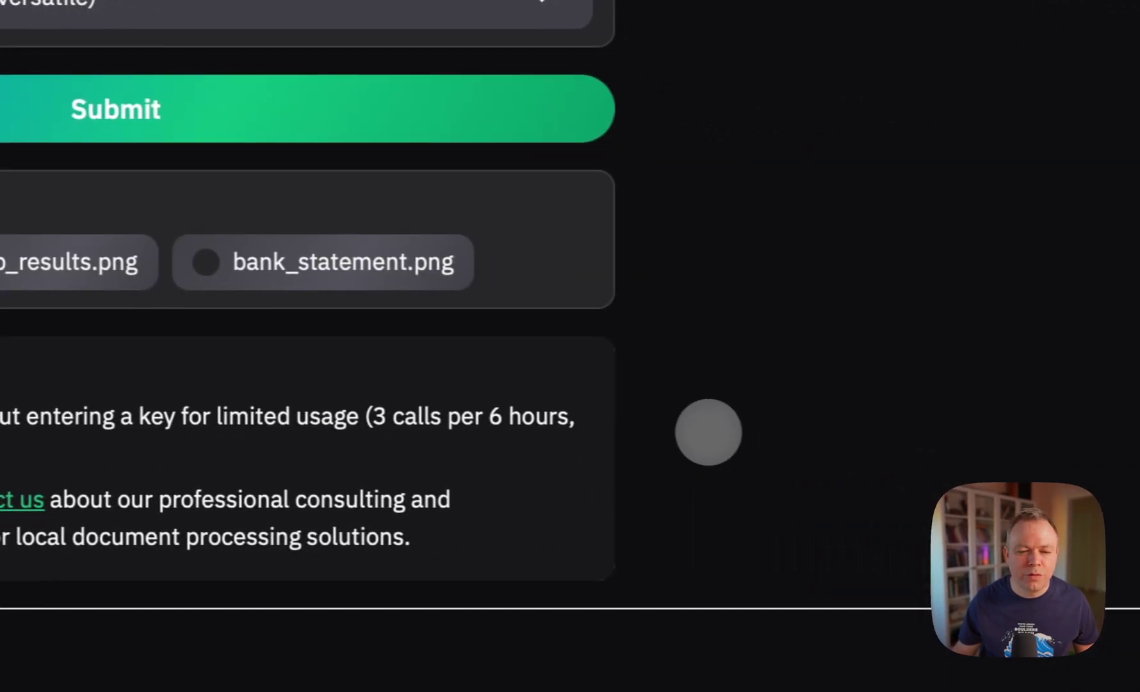
scroll(705, 433, "up", 10)
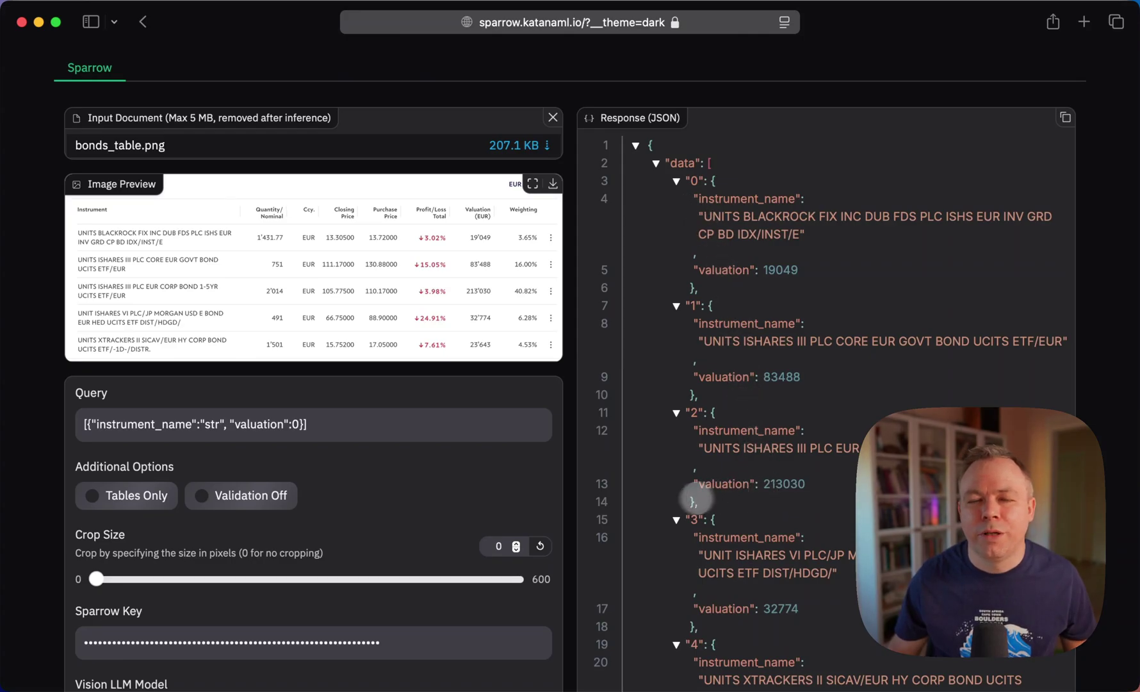
scroll(537, 547, "down", 5)
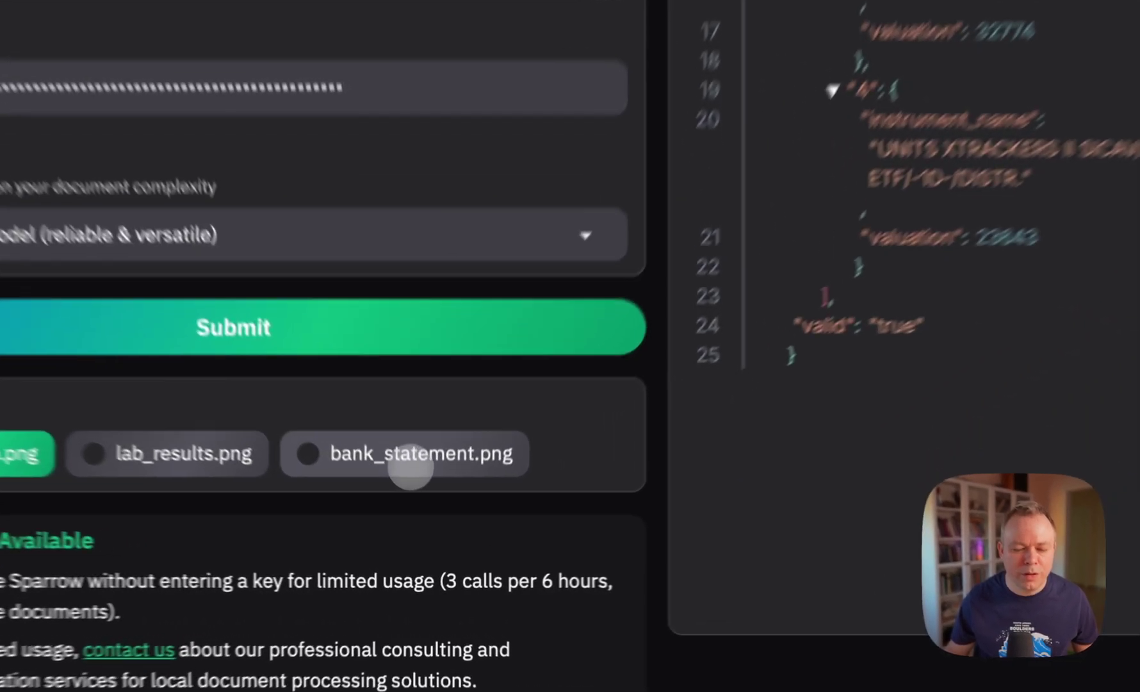
- Load the bank_statement.png sample and review its extracted JSON
left_click(420, 510)
scroll(677, 337, "up", 10)
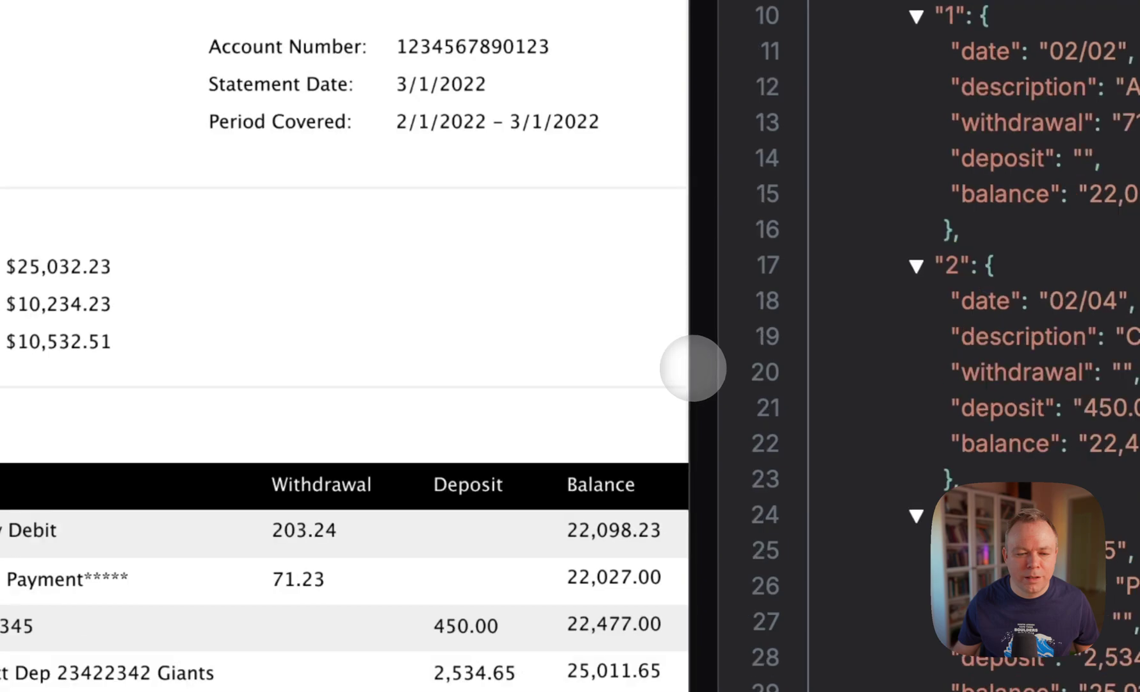
scroll(695, 370, "down", 3)
scroll(749, 416, "down", 4)
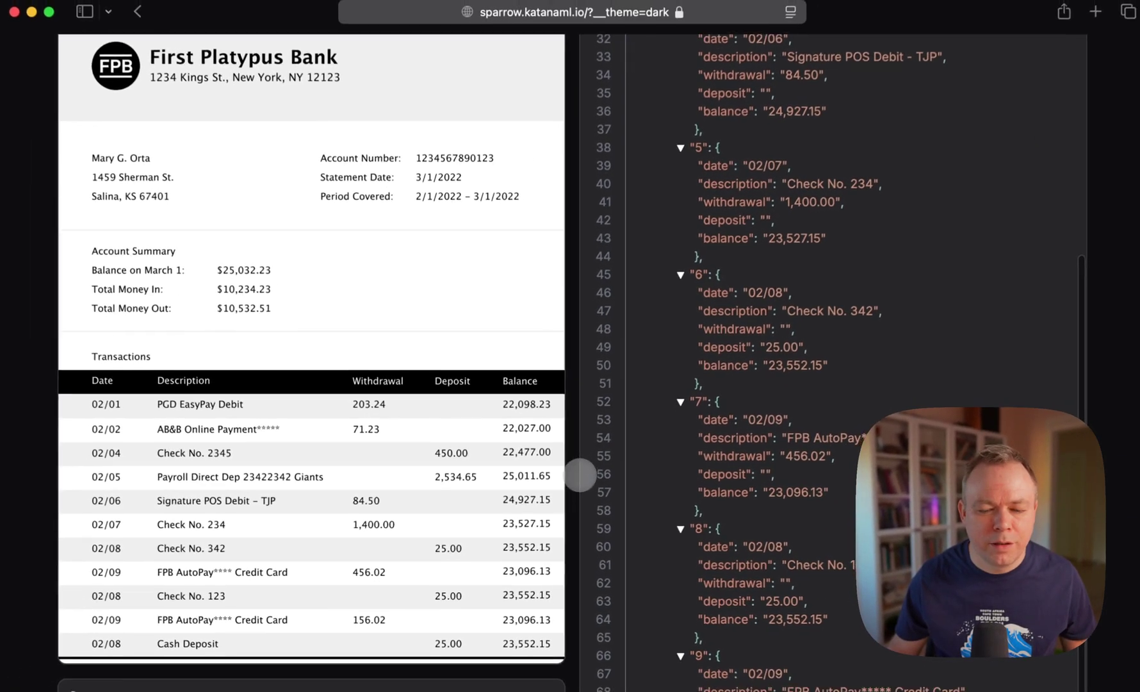
scroll(623, 446, "down", 10)
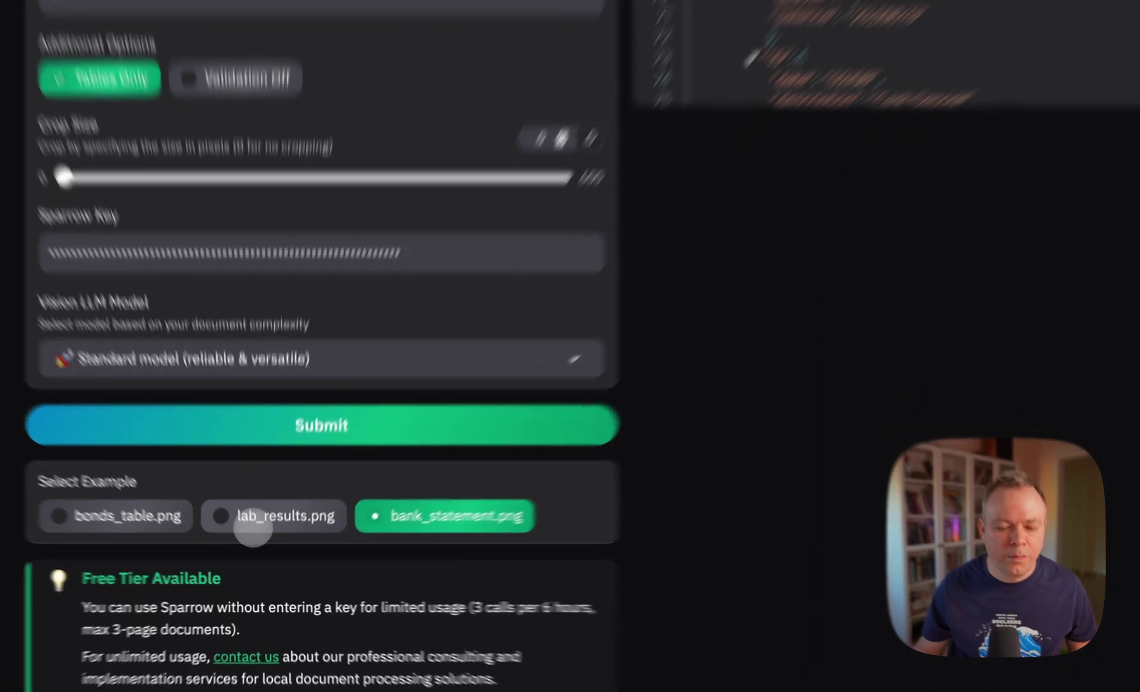
- Load the lab_results.png sample showing each investigation's result, reference value and unit
left_click(253, 524)
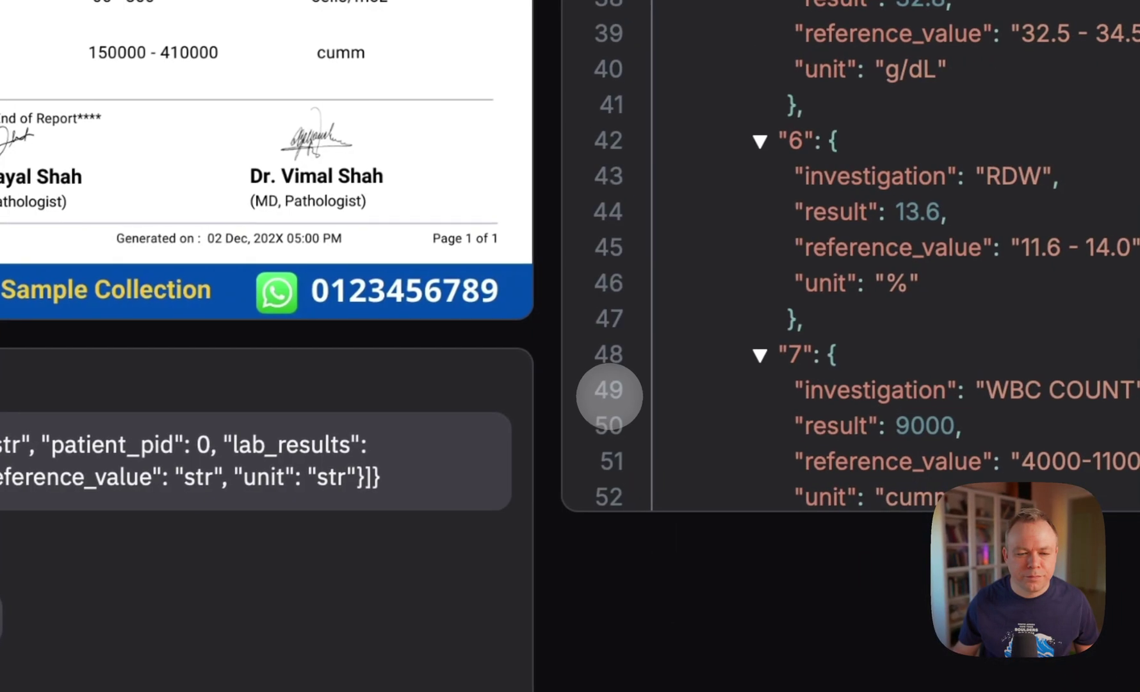
scroll(609, 396, "up", 15)
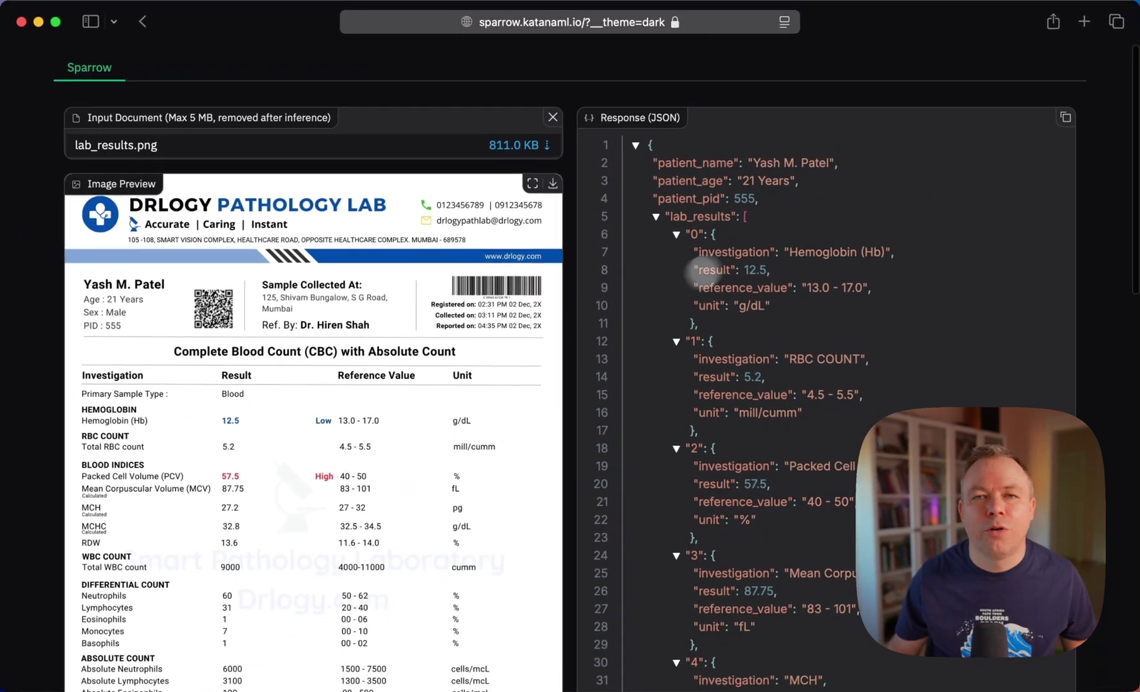
scroll(564, 410, "down", 20)
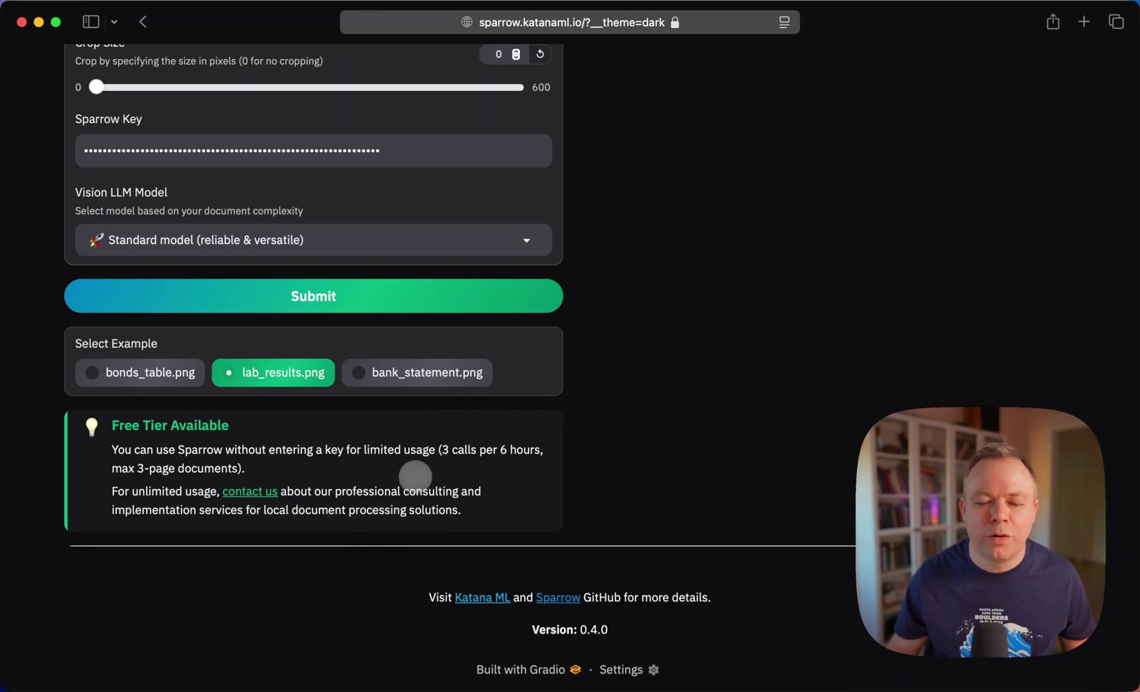
scroll(463, 503, "up", 15)
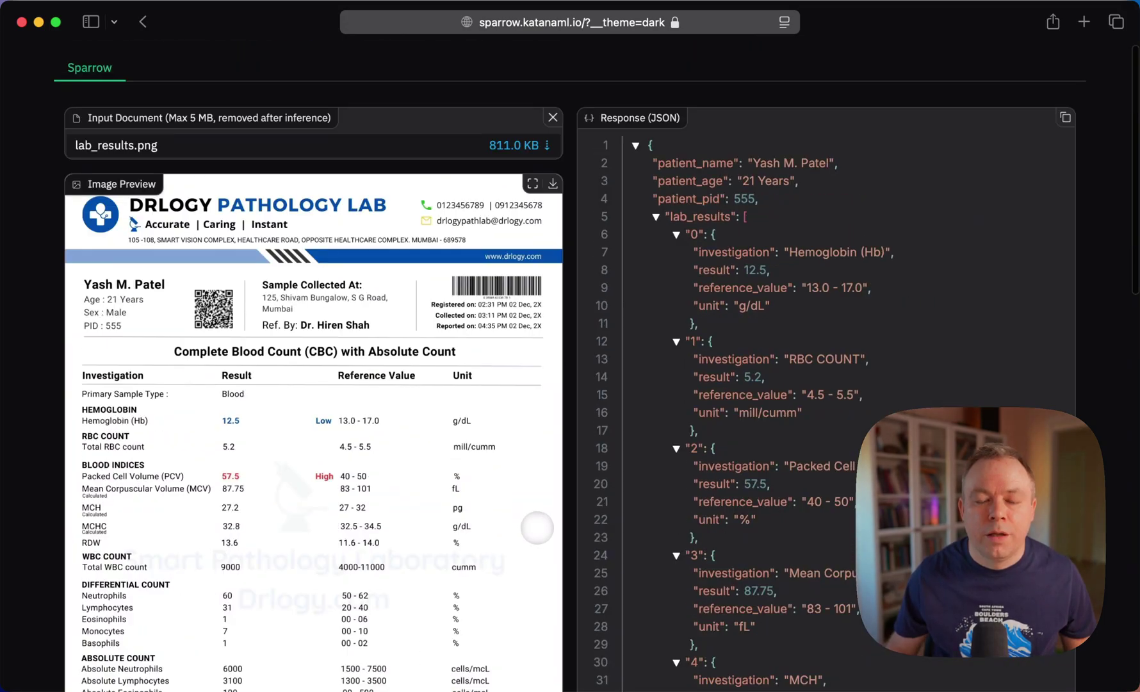